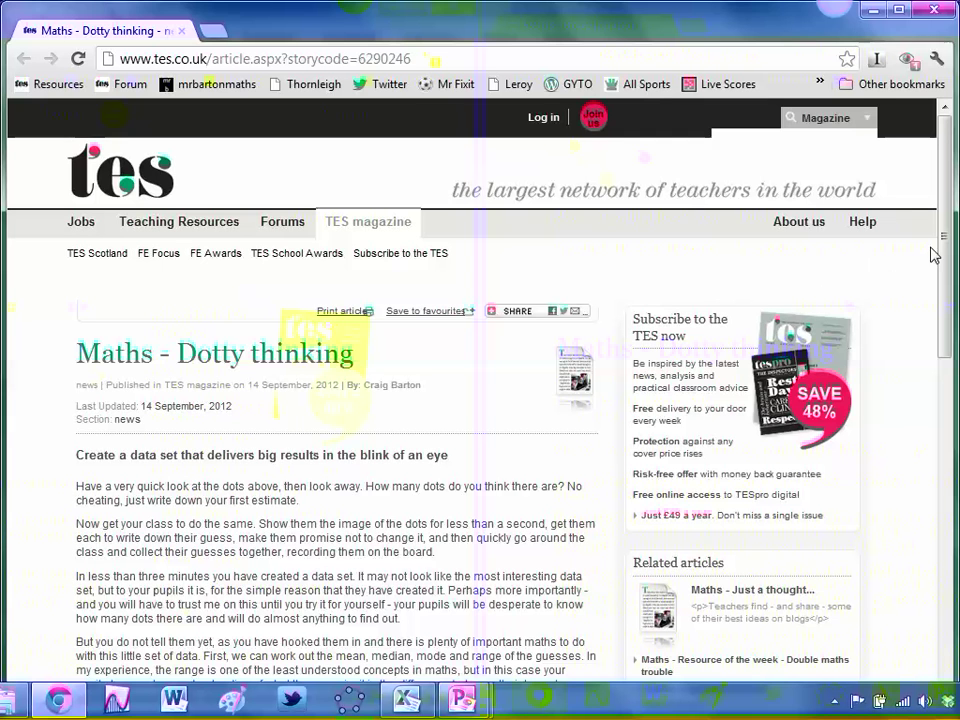
# Bring the How many dots presentation to the front
pyautogui.moveTo(944, 255); pyautogui.dragTo(947, 288)
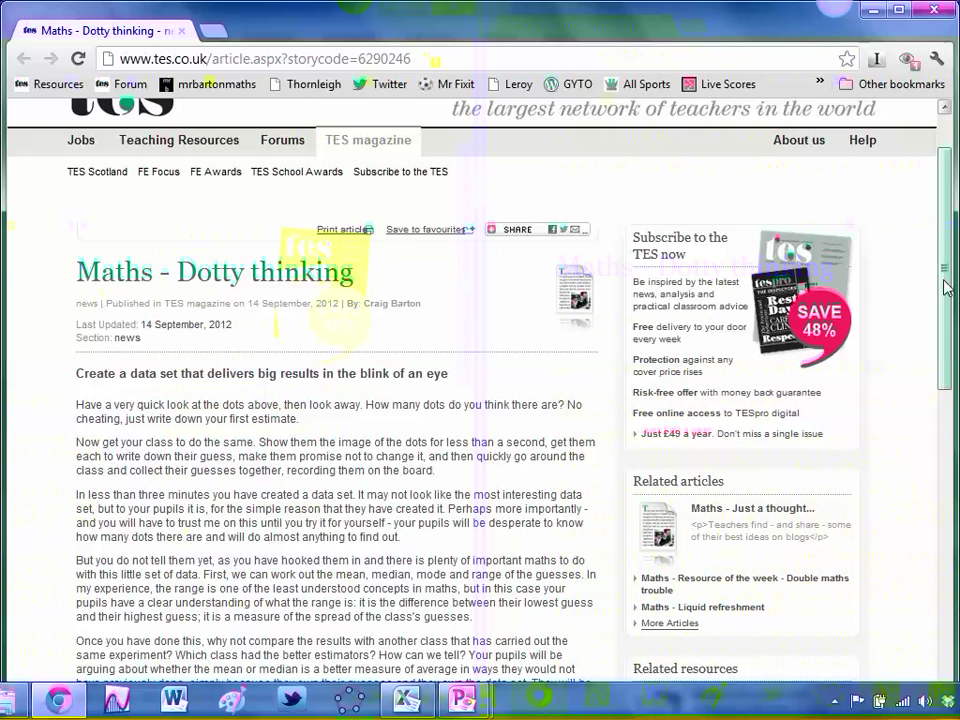
pyautogui.moveTo(948, 288)
pyautogui.mouseDown()
pyautogui.moveTo(948, 328)
pyautogui.moveTo(933, 280)
pyautogui.mouseUp()
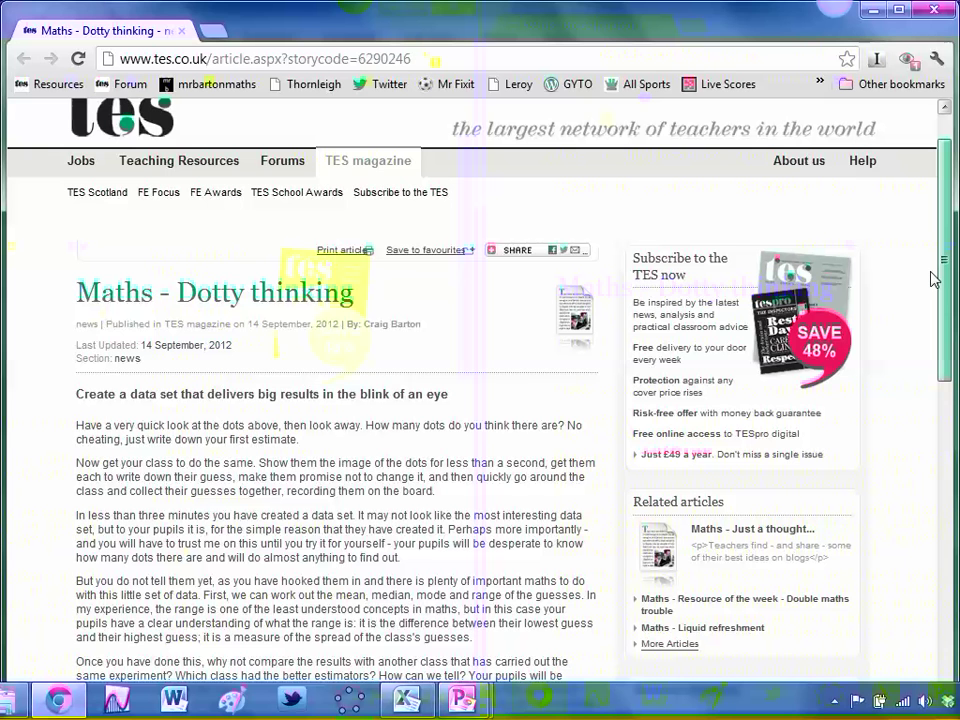
pyautogui.moveTo(933, 280); pyautogui.dragTo(933, 260)
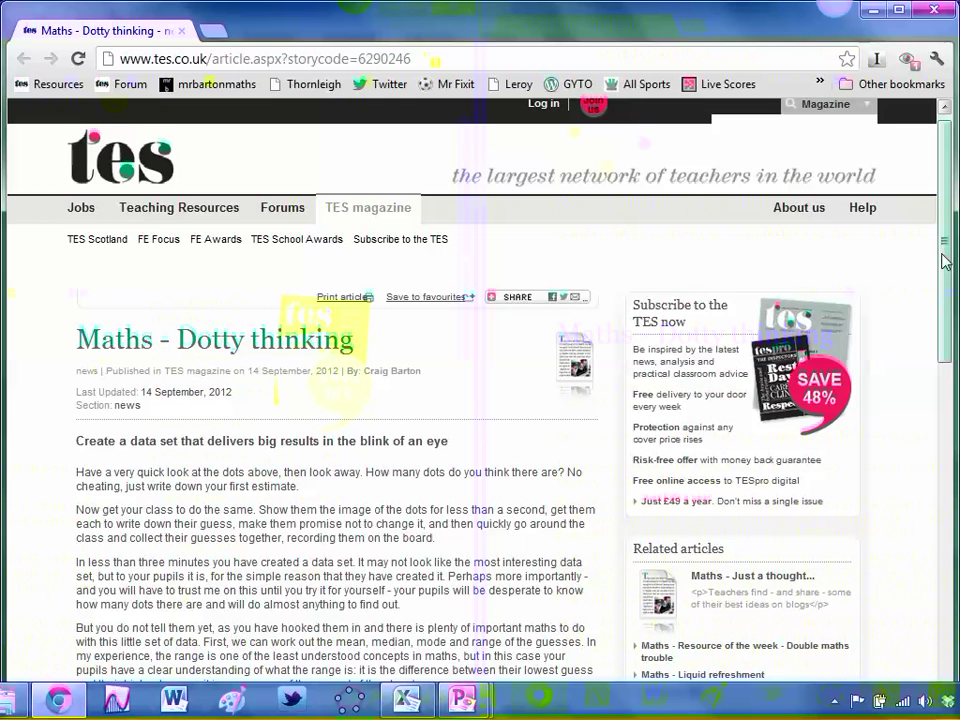
pyautogui.moveTo(944, 262); pyautogui.dragTo(936, 229)
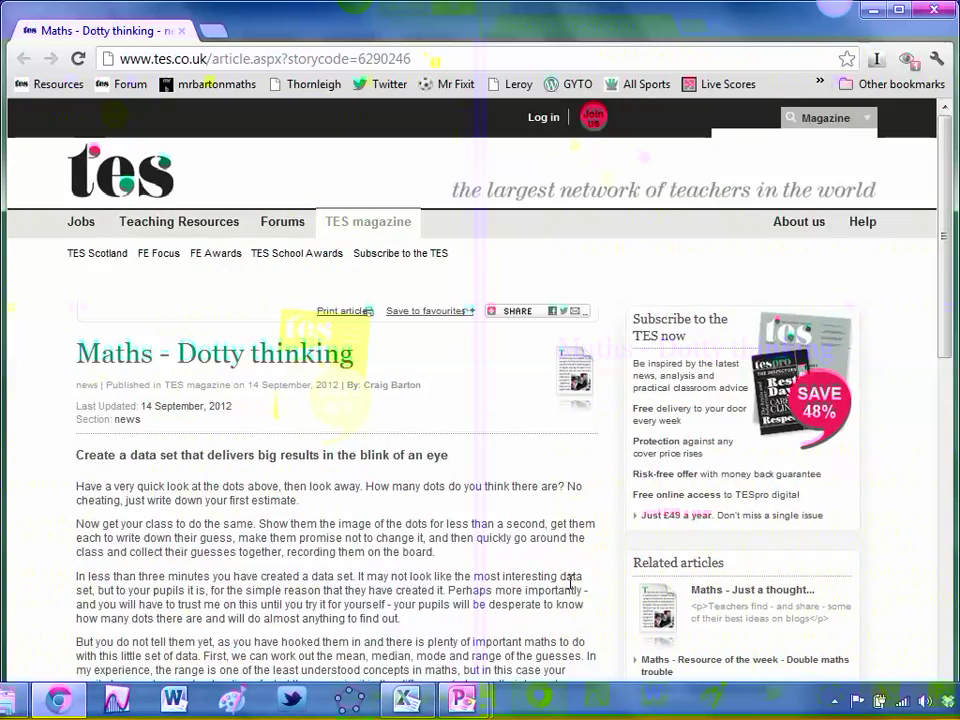
pyautogui.moveTo(466, 708)
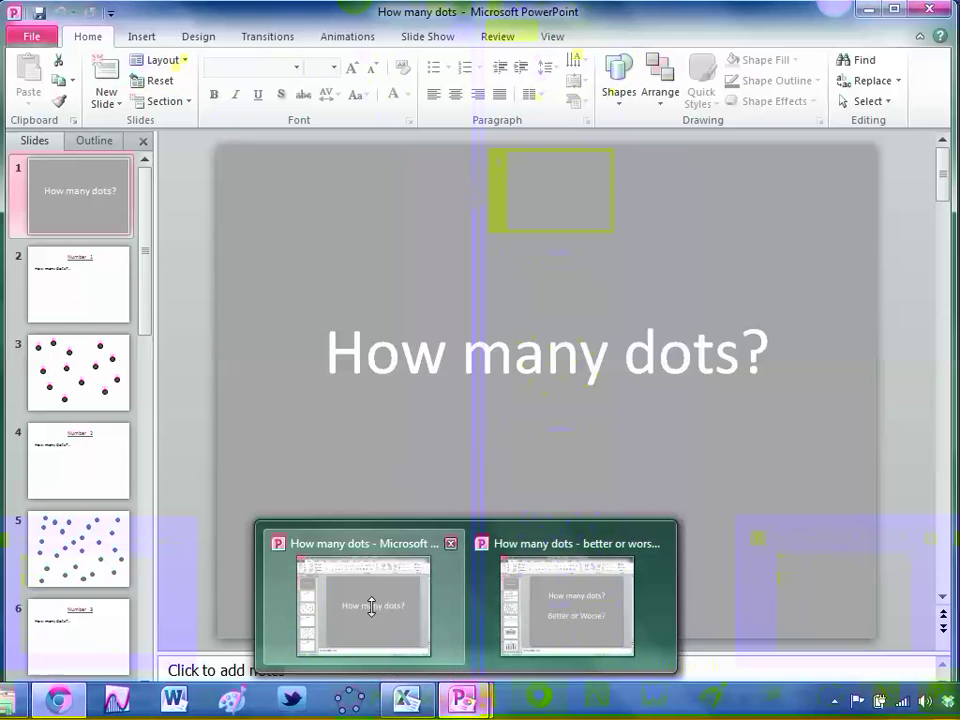
pyautogui.click(370, 608)
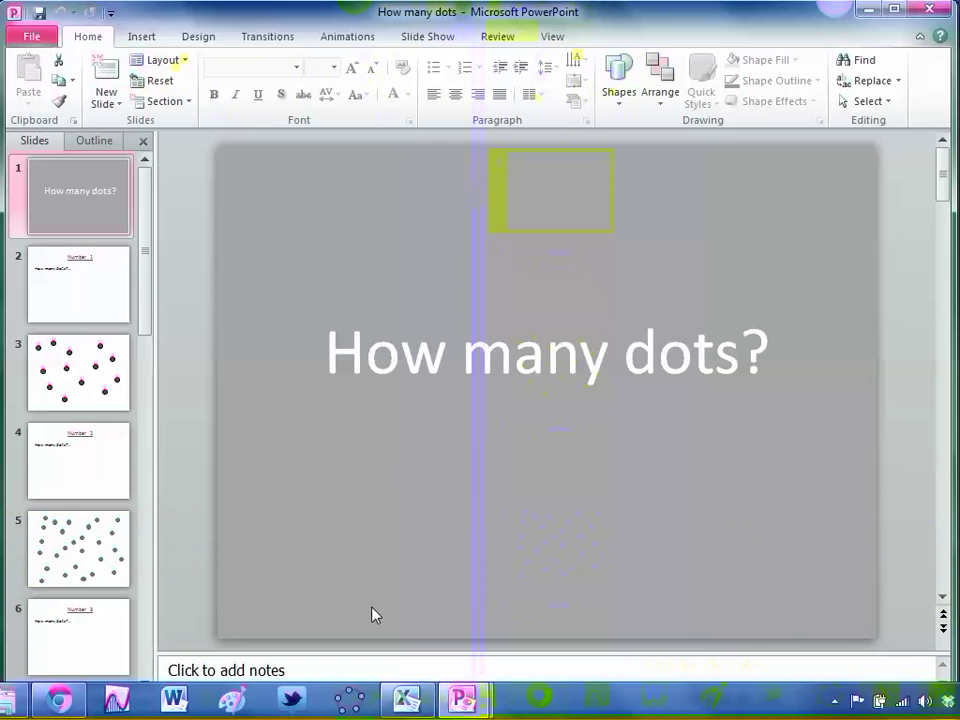
# Step from slide 2, Number 1, through to slide 6, Number 3
pyautogui.click(101, 297)
pyautogui.press('Down')
pyautogui.press('Down')
pyautogui.press('Down')
pyautogui.press('Down')
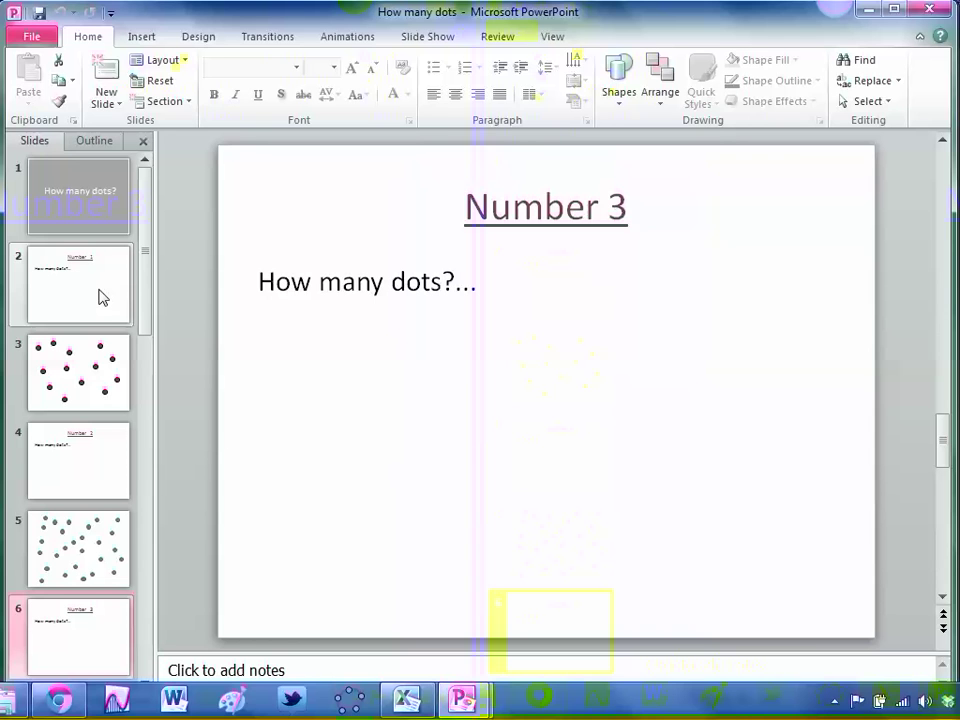
pyautogui.press('Down')
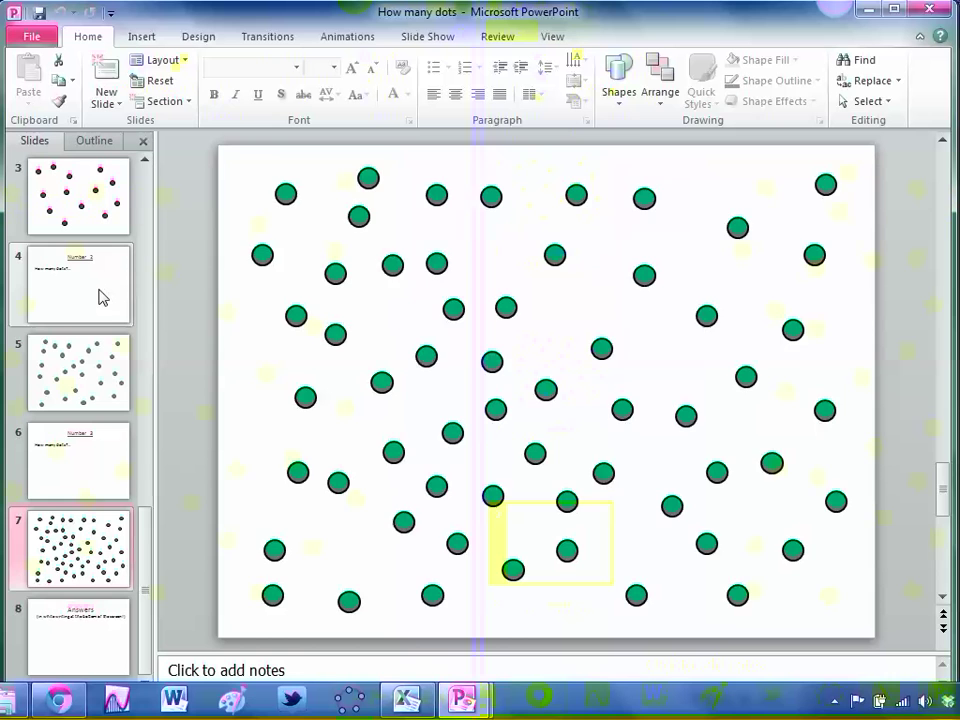
pyautogui.press('Up')
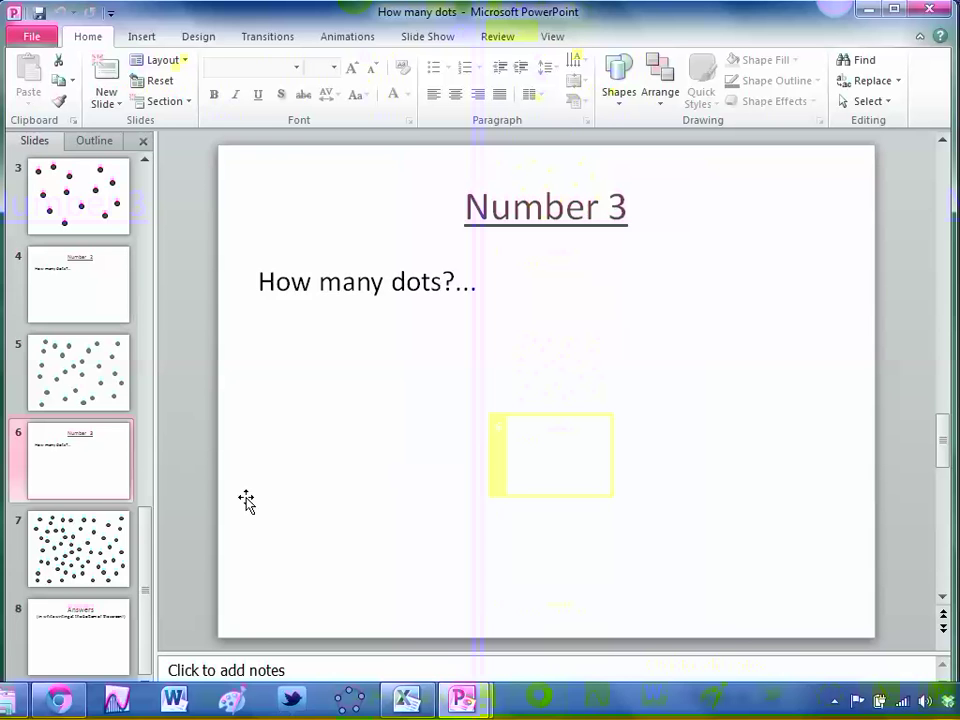
# In the Collecting the Data workbook, enter Guess 1 values 36, 43, 37, 100 and 24 in A2:A6
pyautogui.click(402, 700)
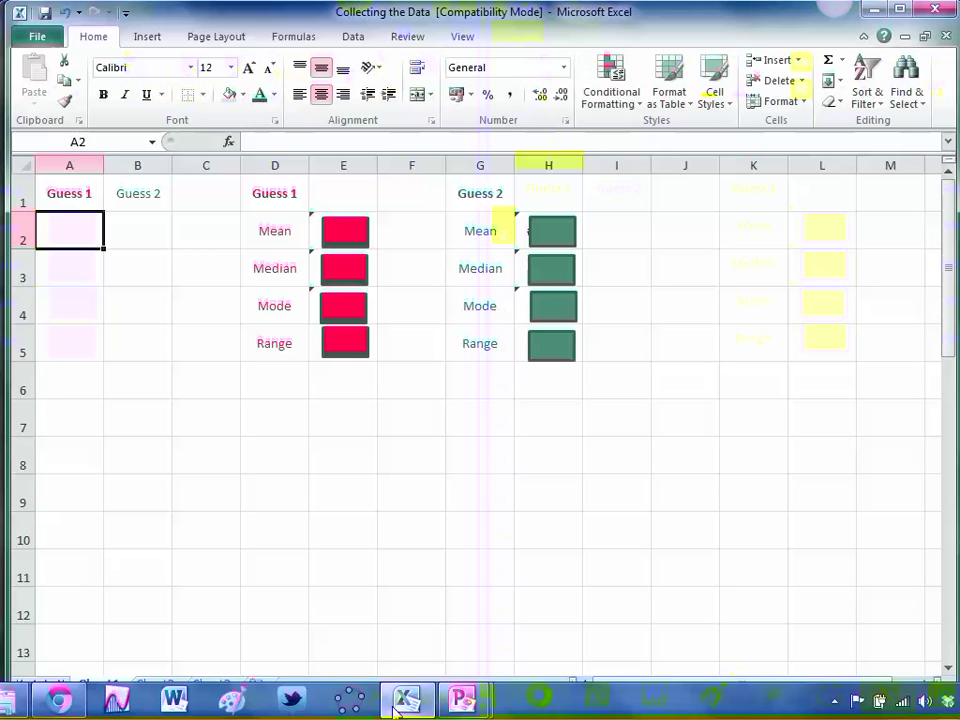
pyautogui.write('36')
pyautogui.press('Return')
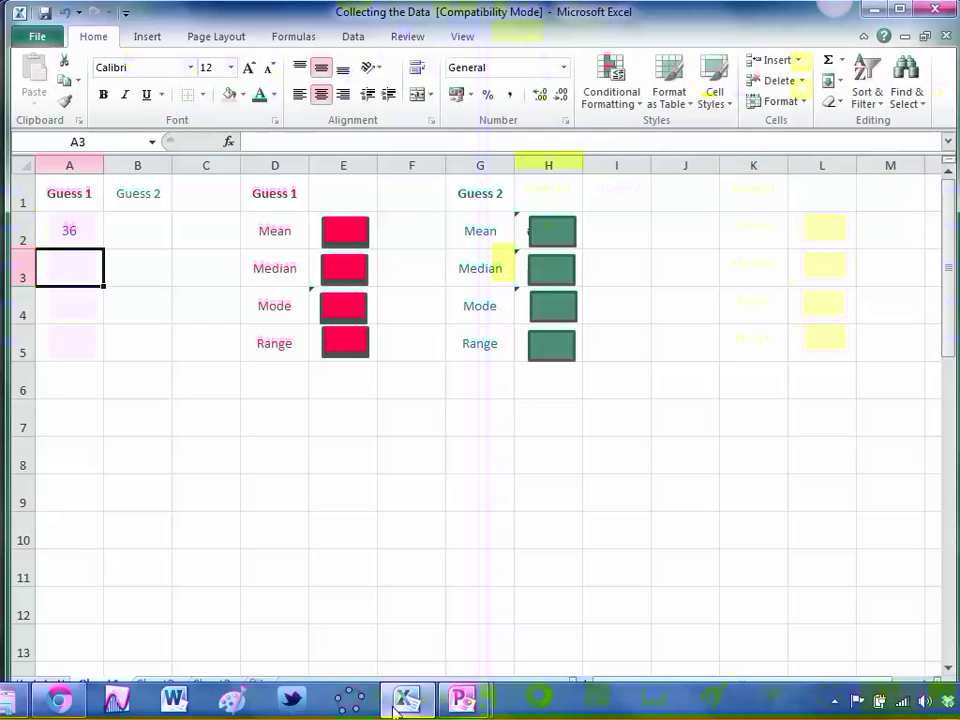
pyautogui.write('43')
pyautogui.press('Return')
pyautogui.write('37')
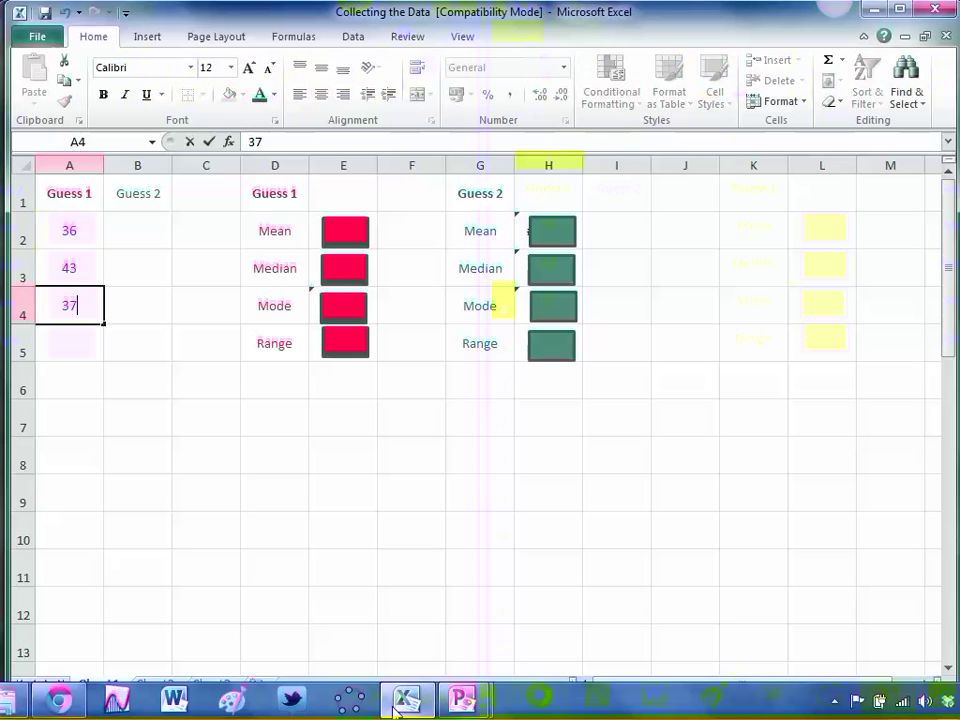
pyautogui.press('Return')
pyautogui.write('100')
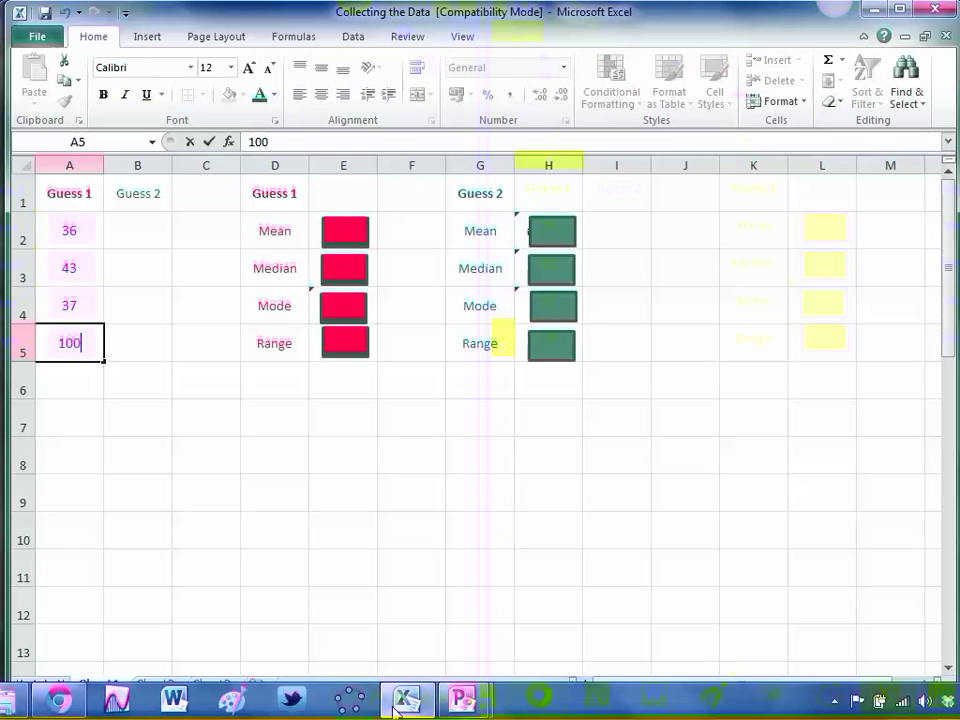
pyautogui.press('Return')
pyautogui.write('24')
pyautogui.press('Return')
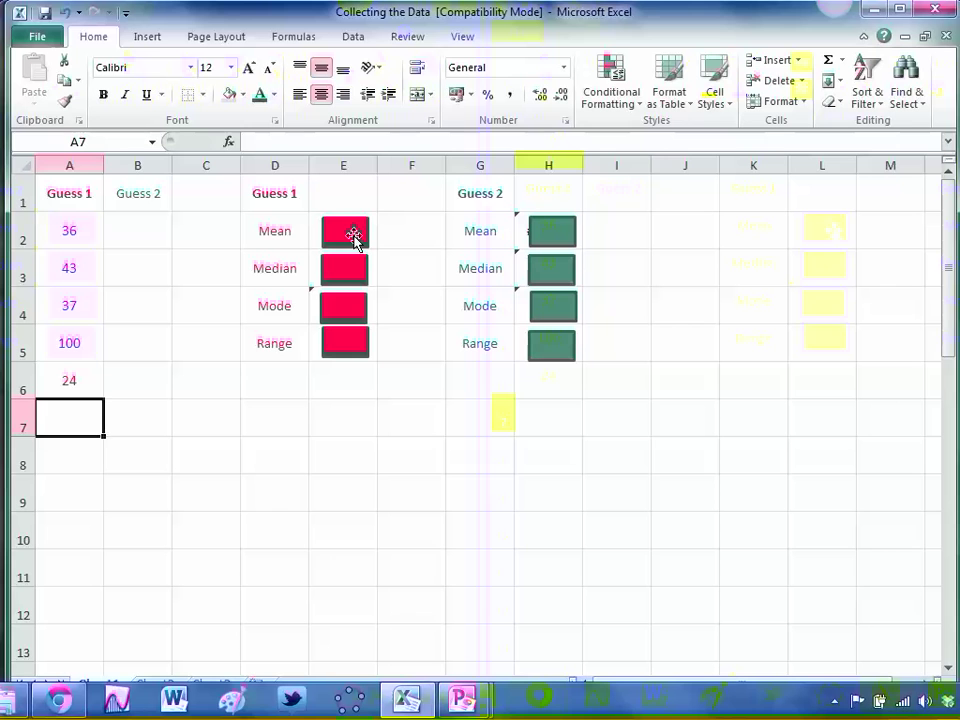
# Uncover the Guess 1 mean, median and mode in column E
pyautogui.moveTo(354, 236); pyautogui.dragTo(414, 236)
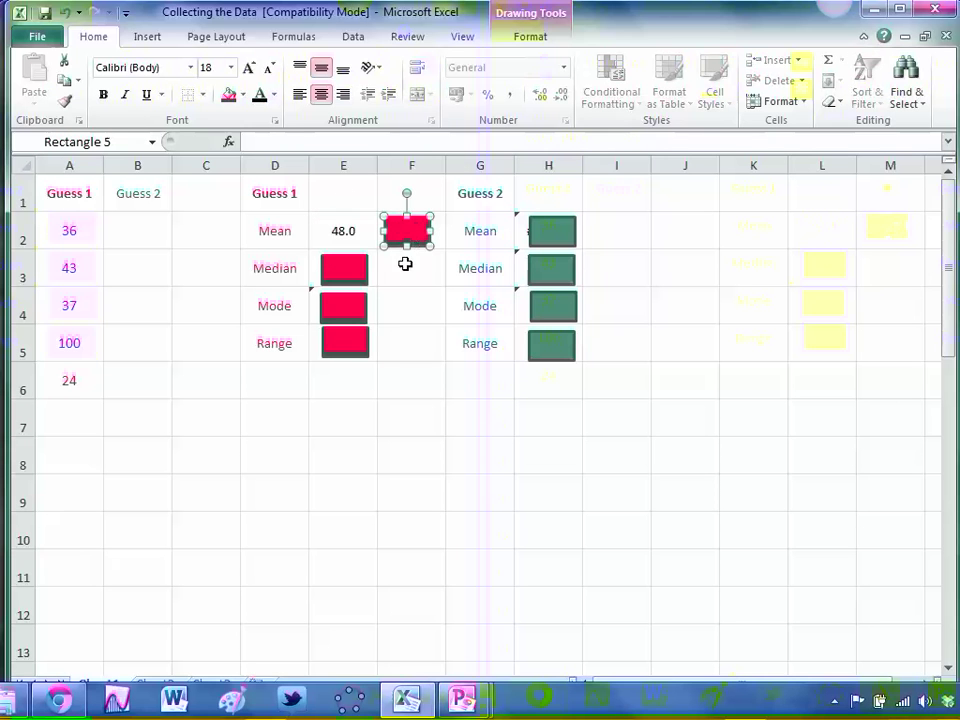
pyautogui.moveTo(347, 278); pyautogui.dragTo(414, 275)
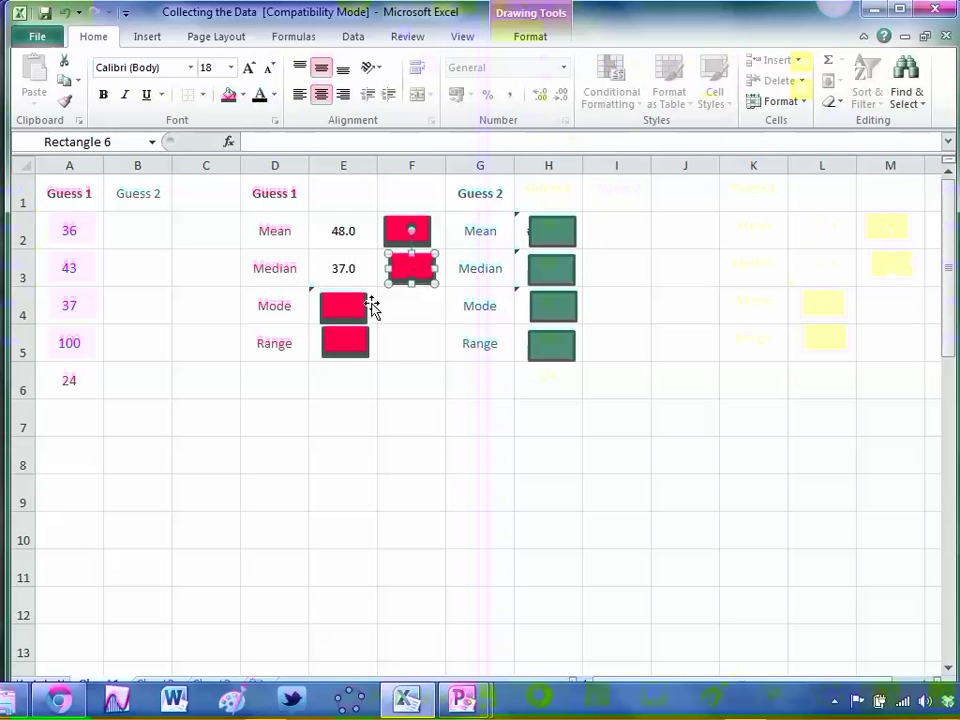
pyautogui.moveTo(371, 307); pyautogui.dragTo(424, 309)
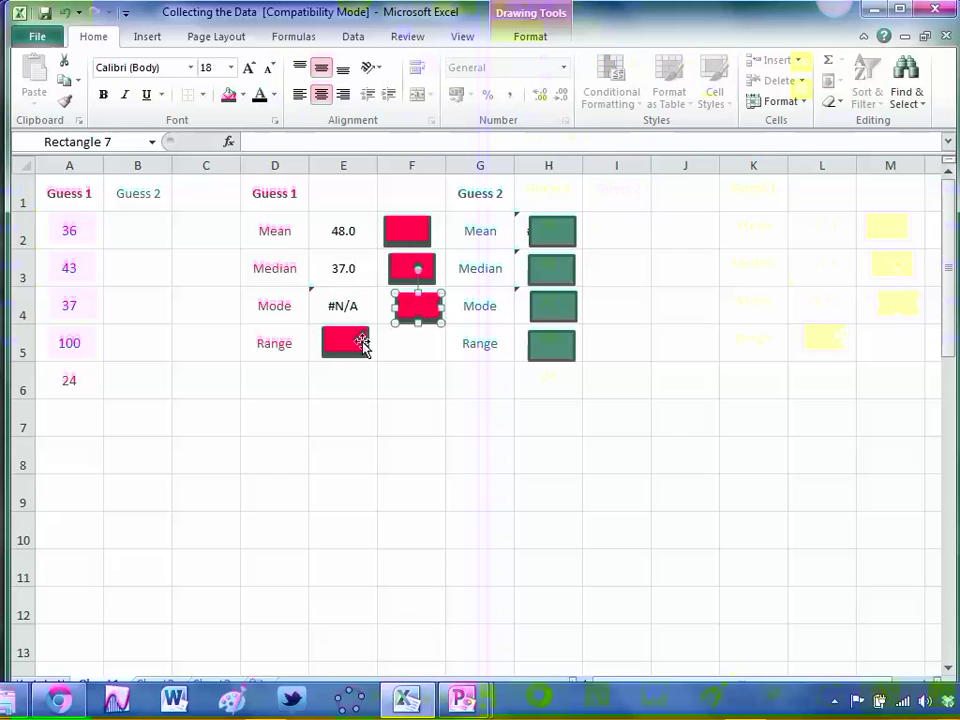
# Add a second Guess 1 value of 24 in A7 and uncover the range, 76
pyautogui.click(75, 421)
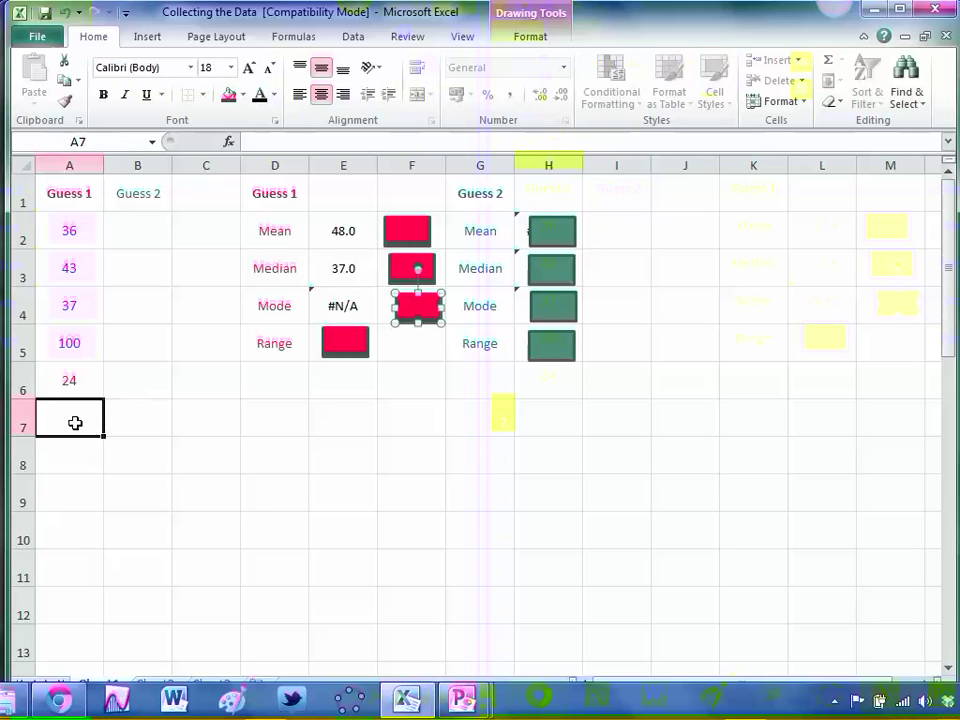
pyautogui.write('24')
pyautogui.press('Return')
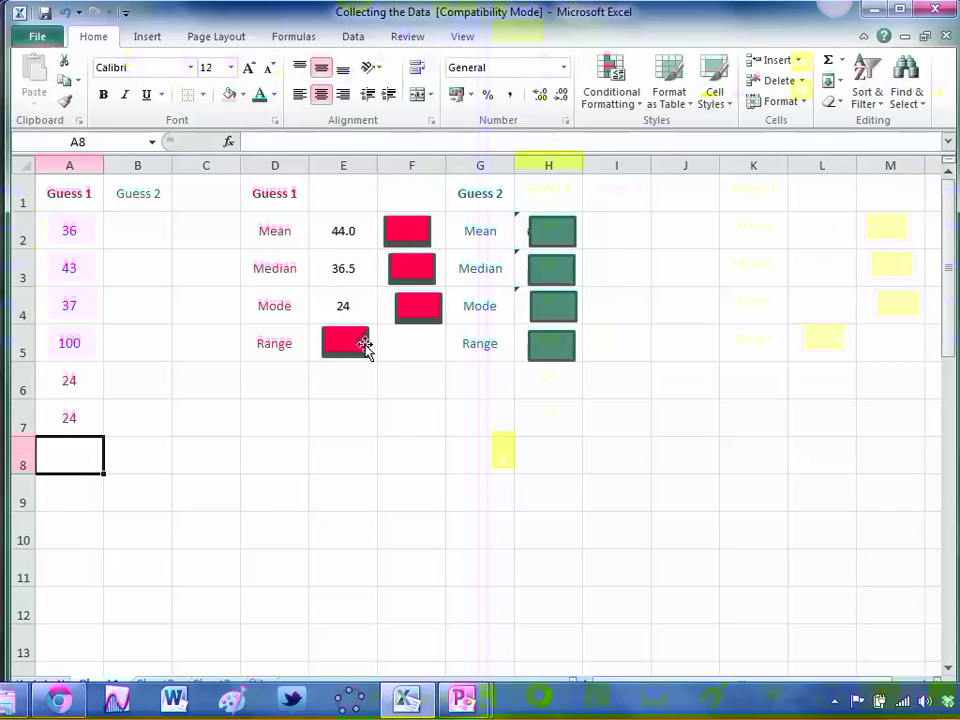
pyautogui.moveTo(365, 344); pyautogui.dragTo(403, 343)
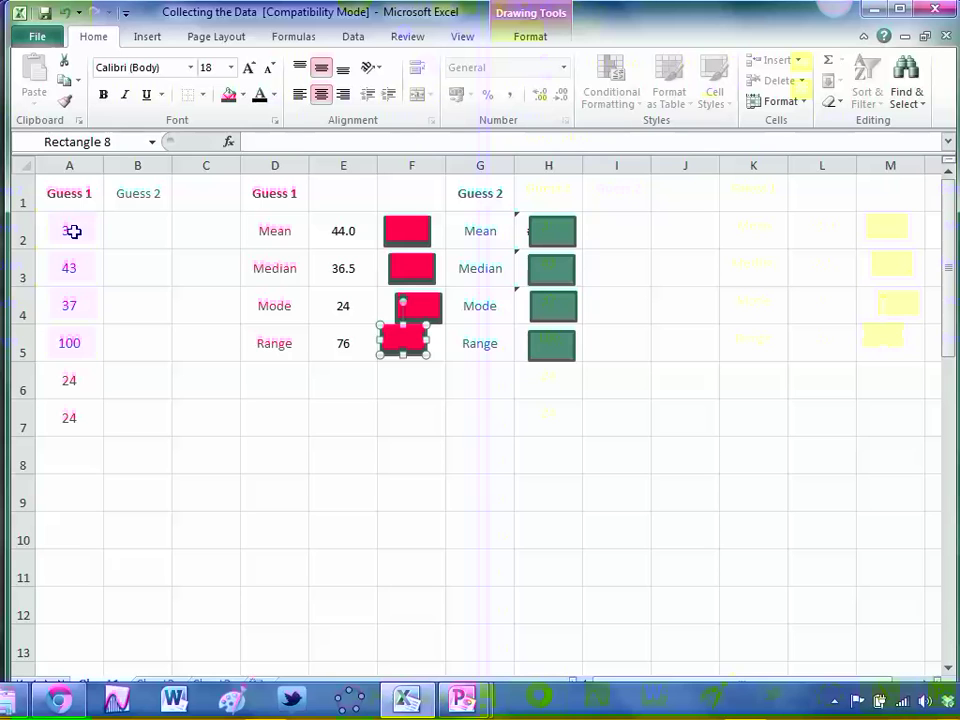
# Enter the Guess 2 values 36 in B2 and 50 in B3
pyautogui.click(144, 235)
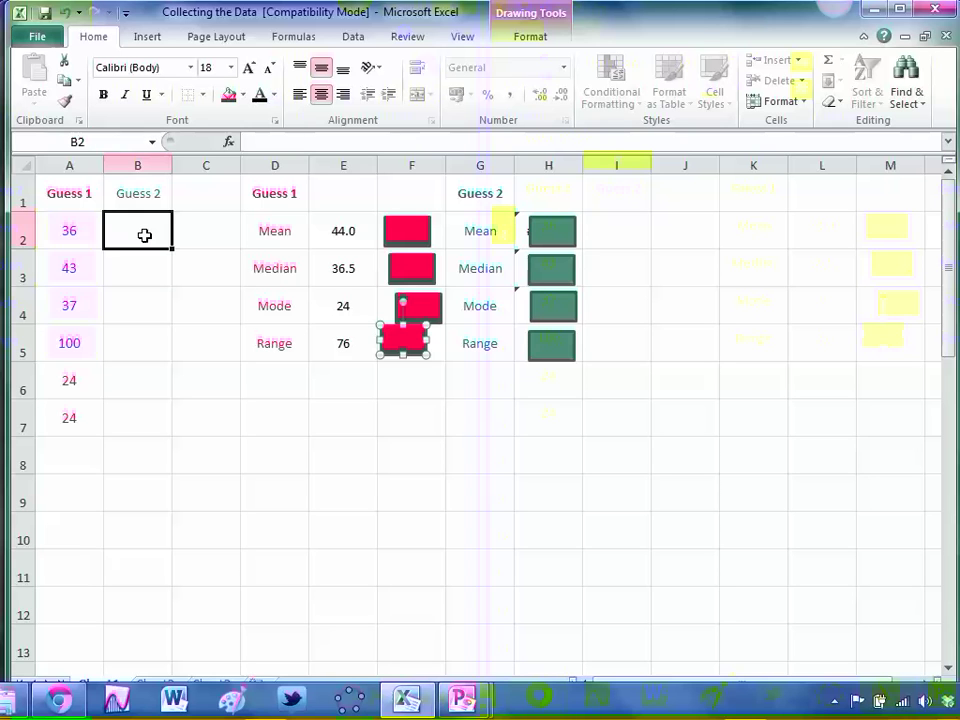
pyautogui.write('36')
pyautogui.press('Return')
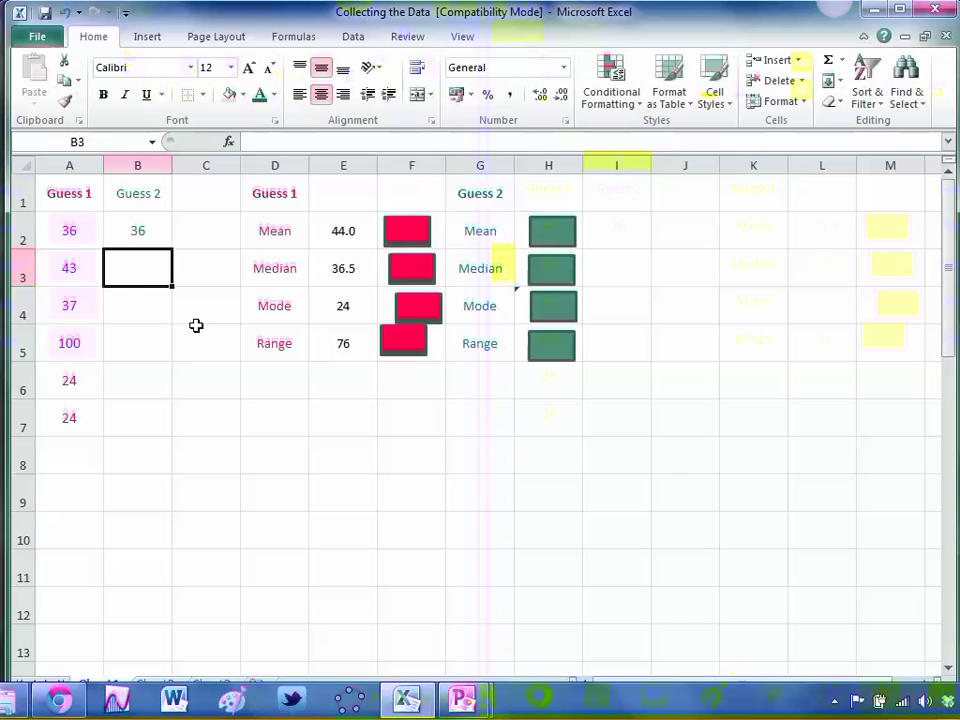
pyautogui.write('50')
pyautogui.press('Return')
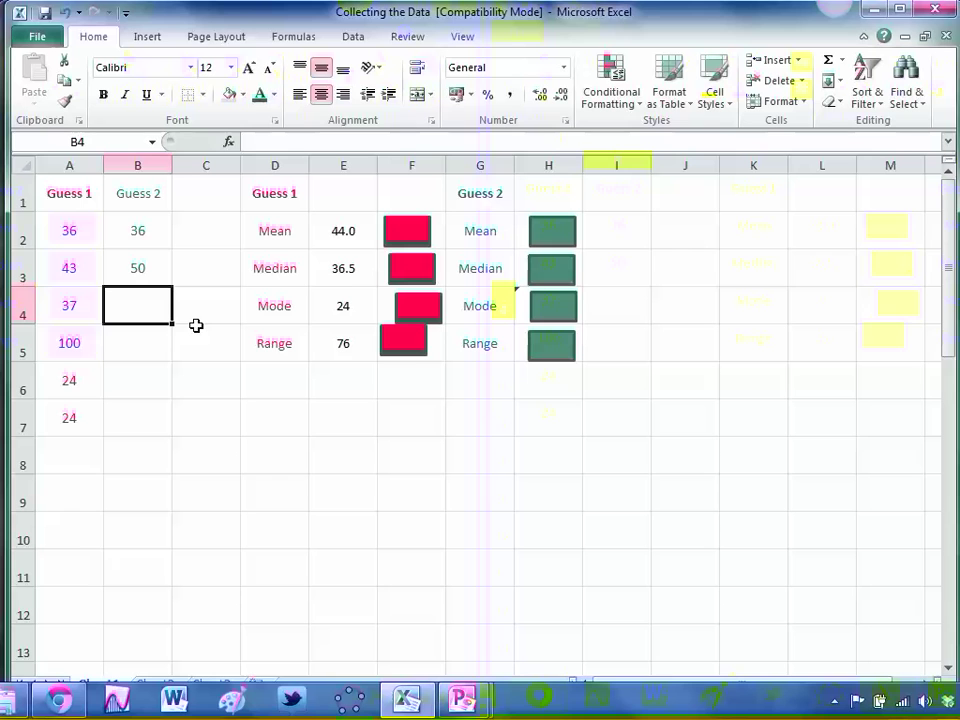
# Review the Guess 2 column and select the empty cell below 50
pyautogui.press('Up')
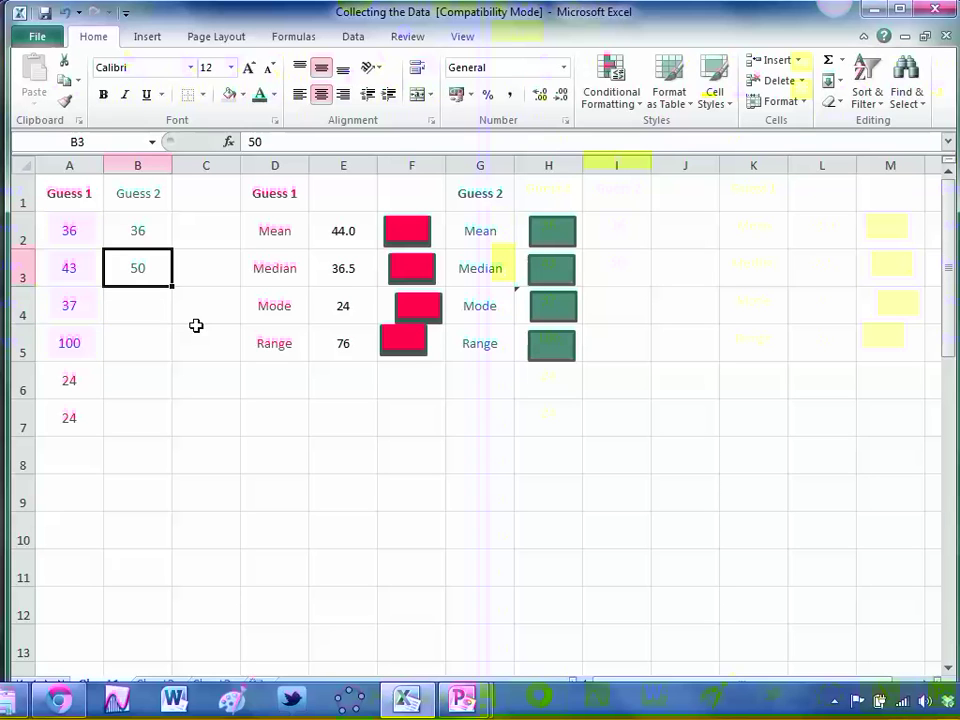
pyautogui.press('Down')
pyautogui.press('Up')
pyautogui.press('Up')
pyautogui.press('Down')
pyautogui.press('Down')
pyautogui.press('Down')
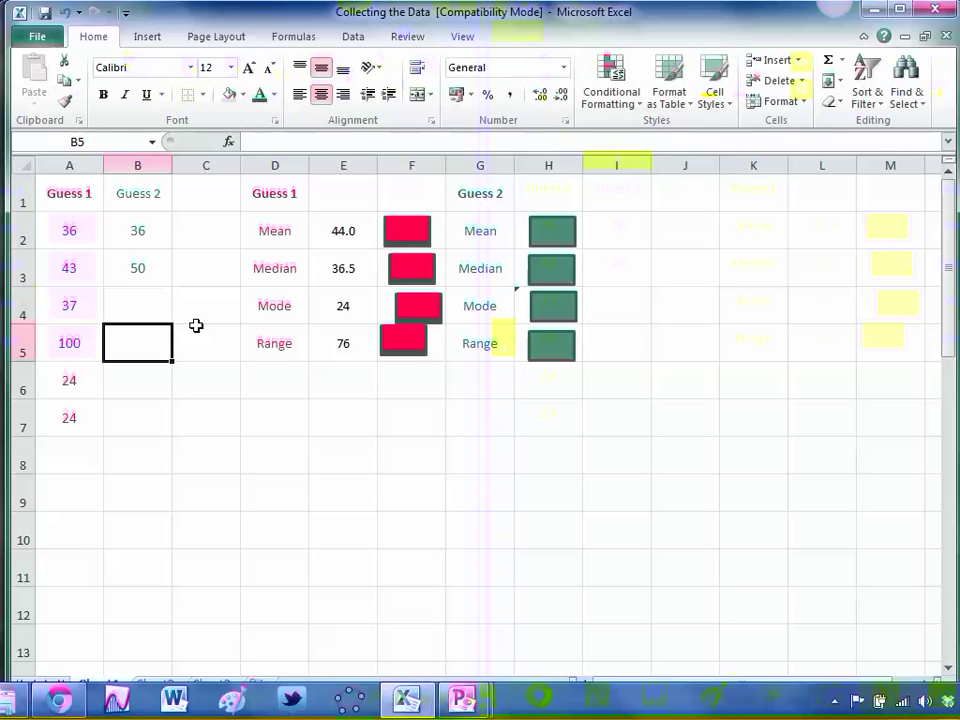
pyautogui.press('Up')
pyautogui.press('Up')
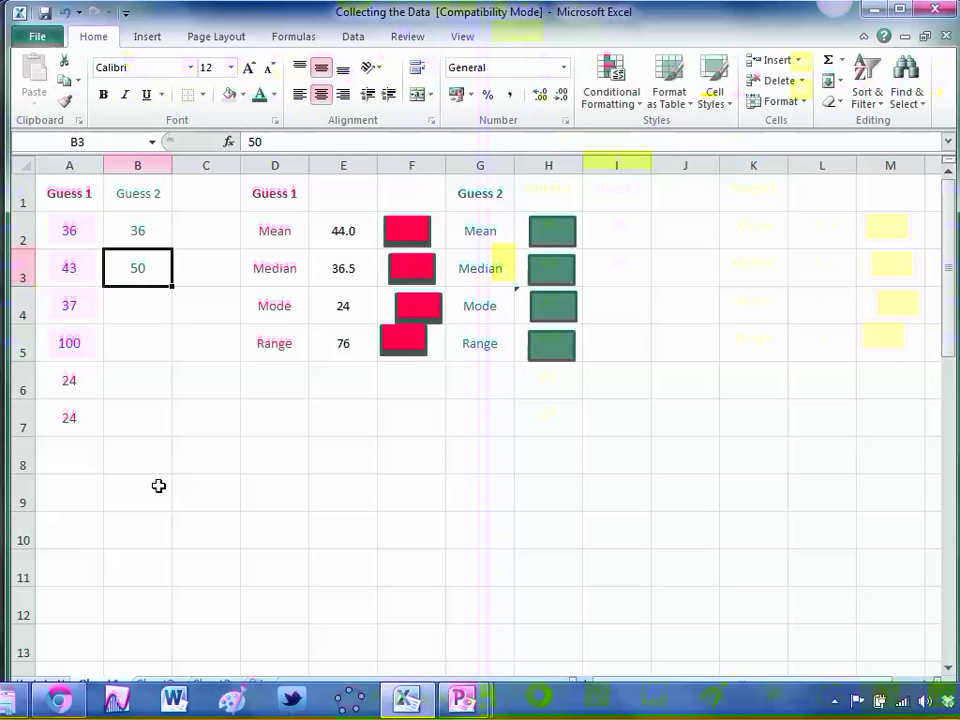
pyautogui.click(140, 304)
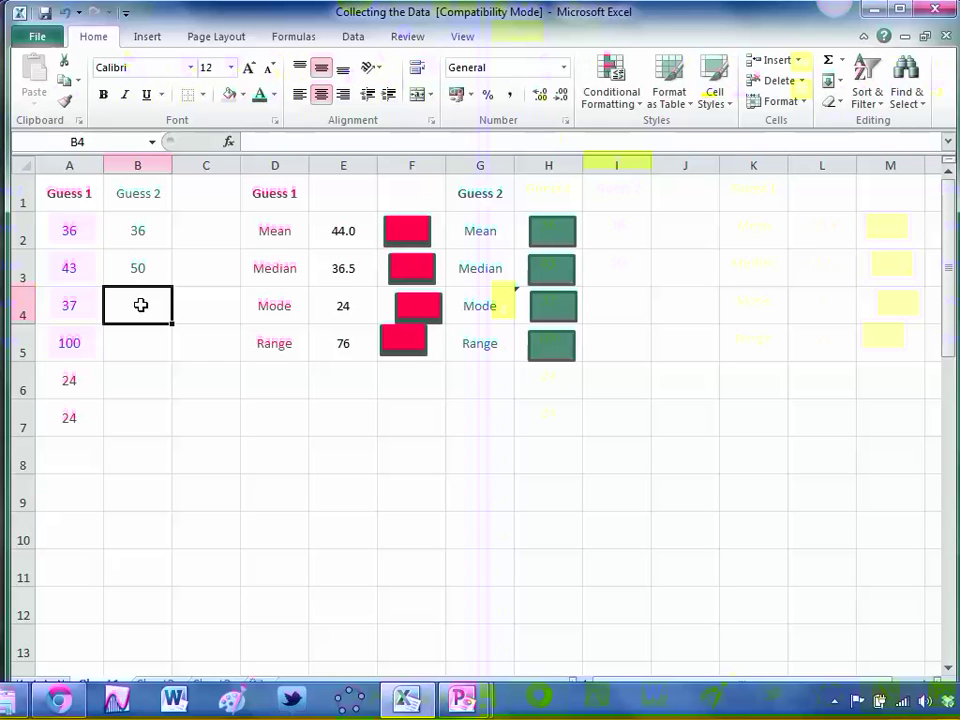
pyautogui.press('Return')
pyautogui.click(141, 305)
pyautogui.press('Return')
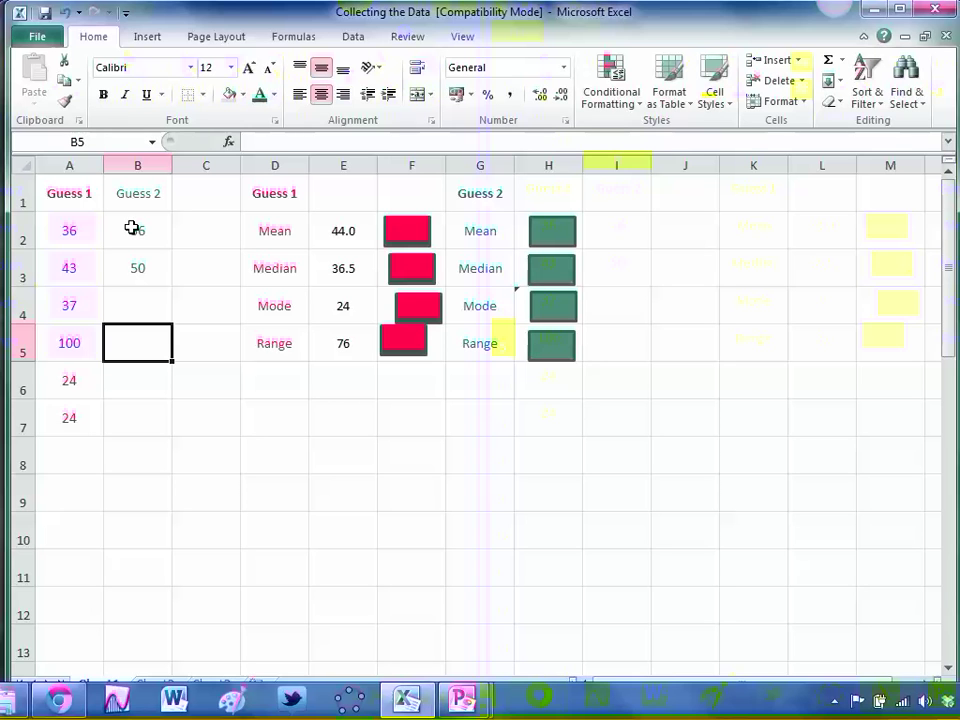
pyautogui.moveTo(68, 229); pyautogui.dragTo(65, 466)
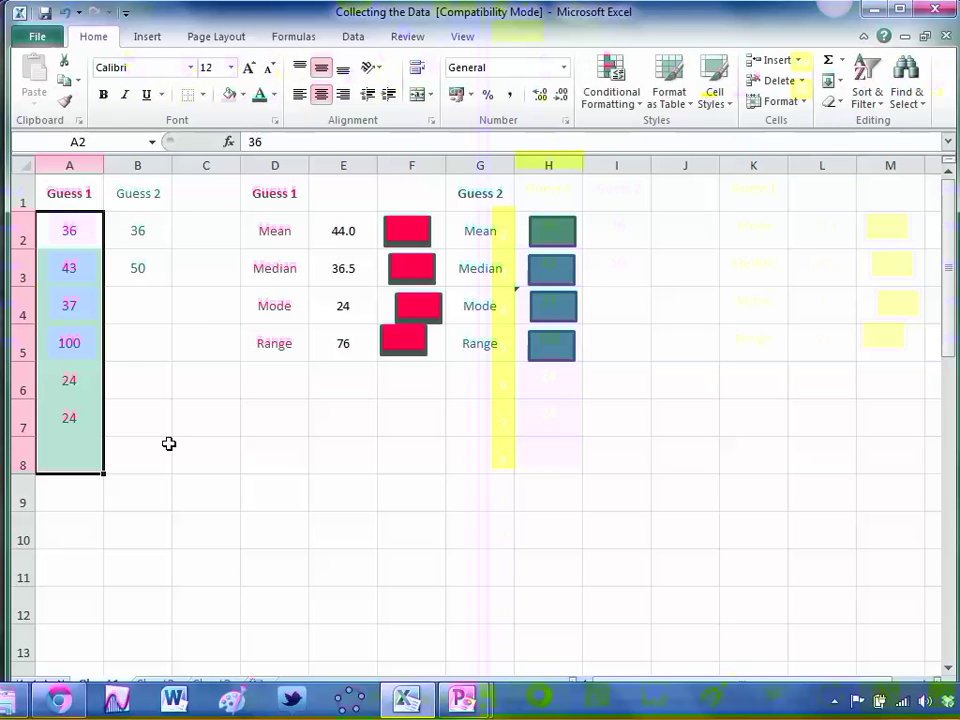
pyautogui.click(145, 233)
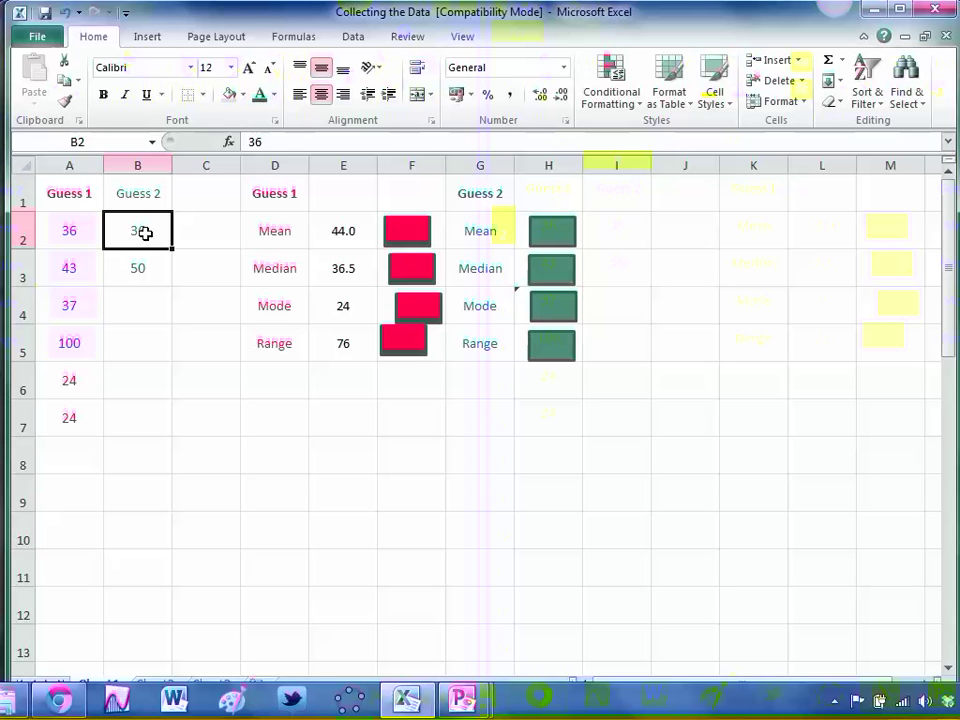
pyautogui.moveTo(557, 229); pyautogui.dragTo(608, 230)
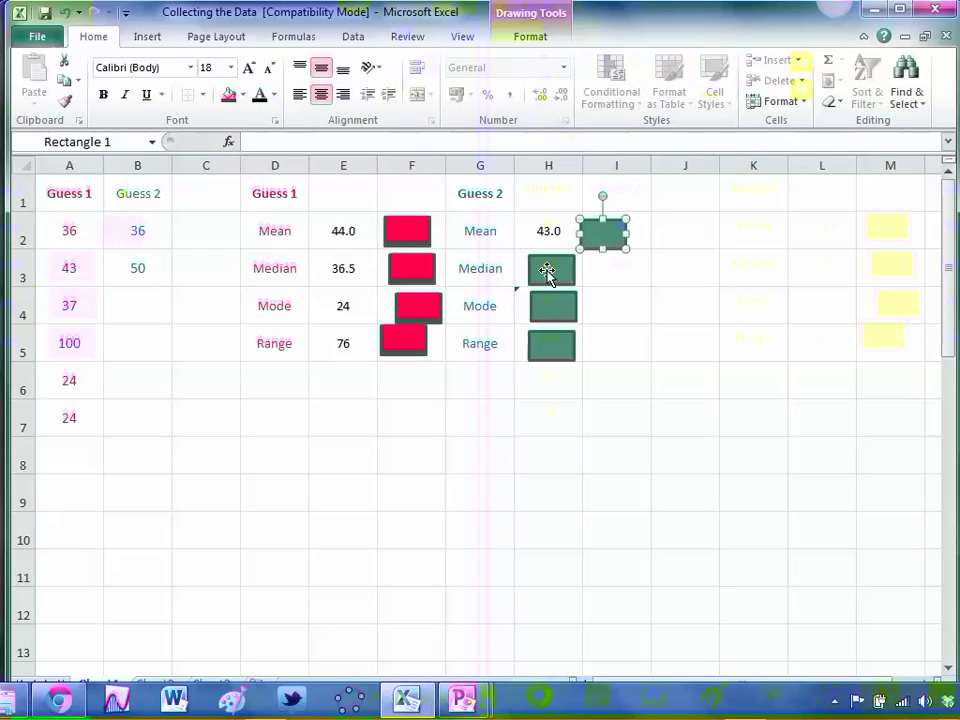
# Uncover the Guess 2 median 43.0, mode #N/A and range 14
pyautogui.moveTo(547, 271); pyautogui.dragTo(598, 278)
pyautogui.moveTo(559, 314); pyautogui.dragTo(606, 320)
pyautogui.moveTo(559, 349); pyautogui.dragTo(612, 350)
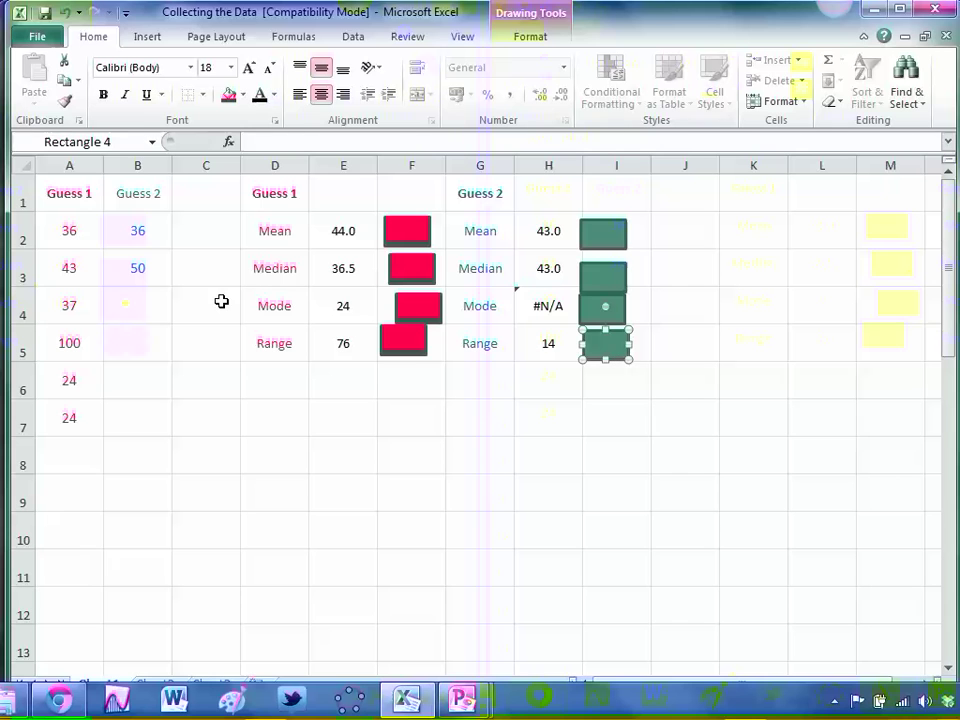
pyautogui.click(478, 703)
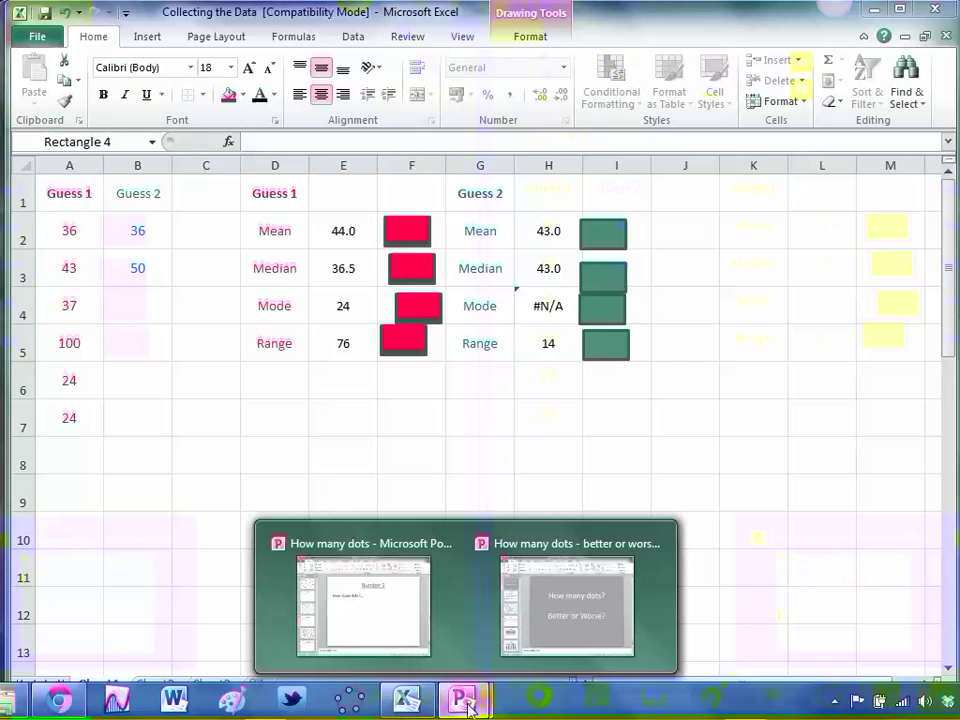
# In the 'How many dots - better or worse' deck, view the Class 1, 2 and 3 slides
pyautogui.click(535, 640)
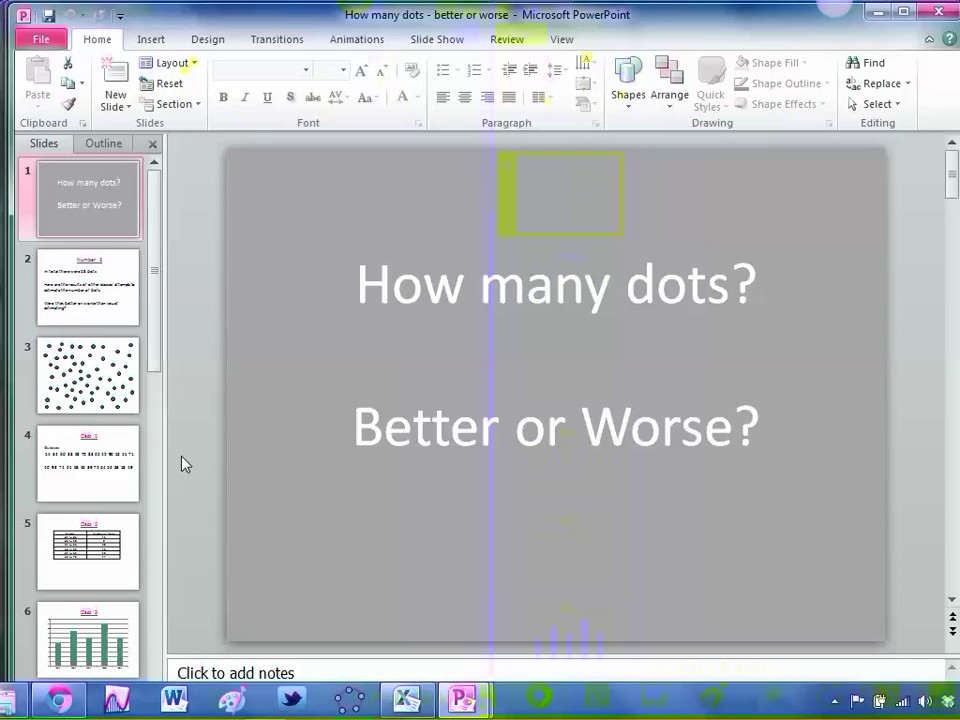
pyautogui.click(92, 487)
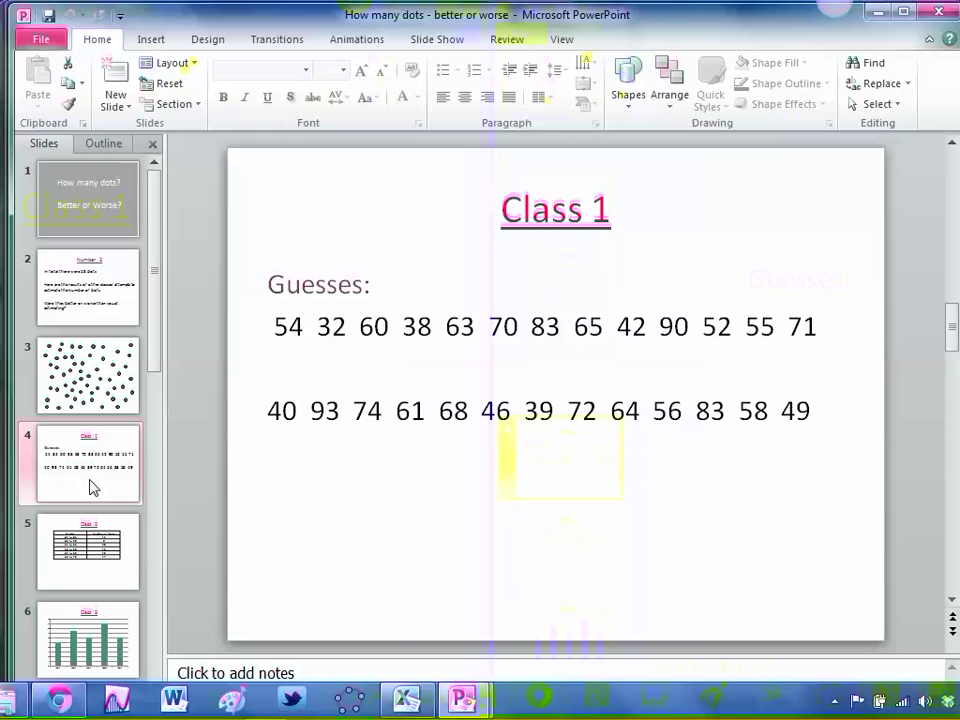
pyautogui.press('Down')
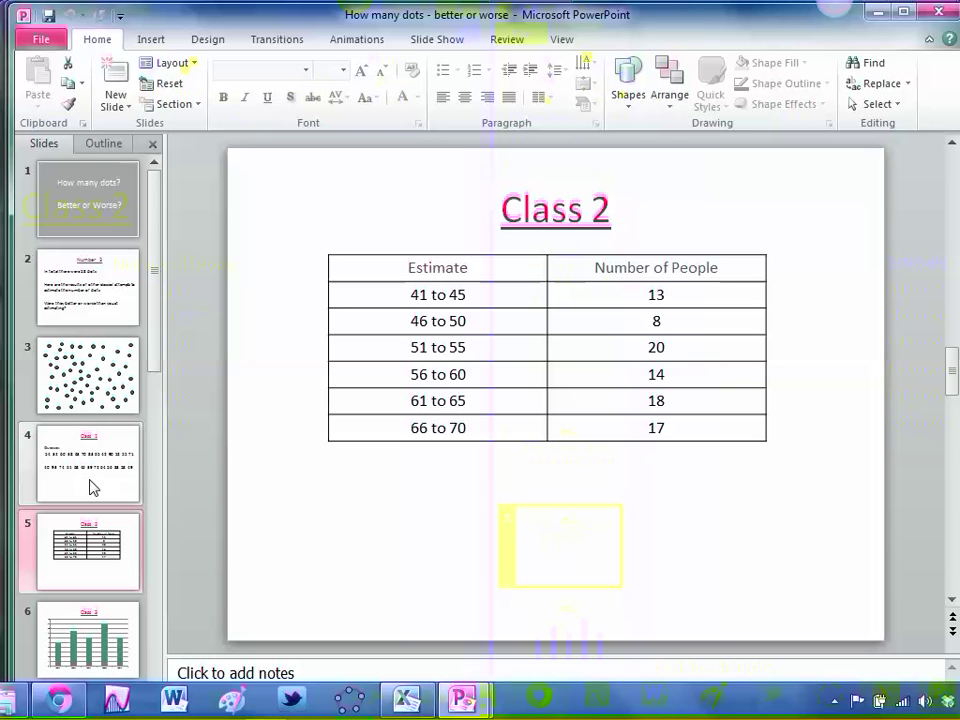
pyautogui.press('Down')
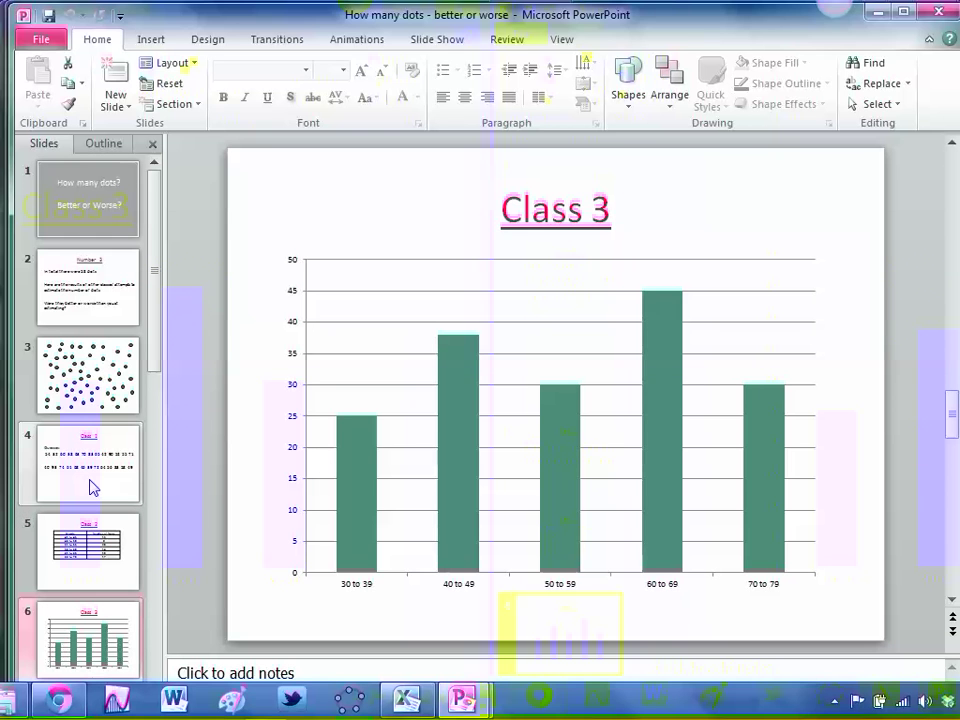
# Continue to the Class 5 line chart, then return to the Class 4 pie chart slide
pyautogui.press('Down')
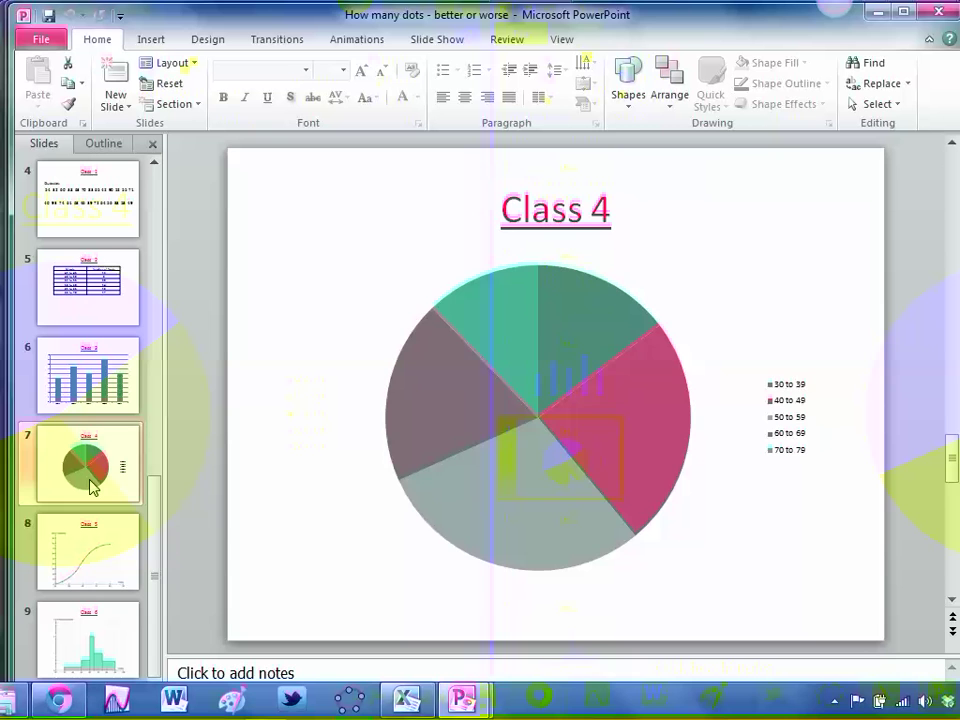
pyautogui.press('Down')
pyautogui.press('Down')
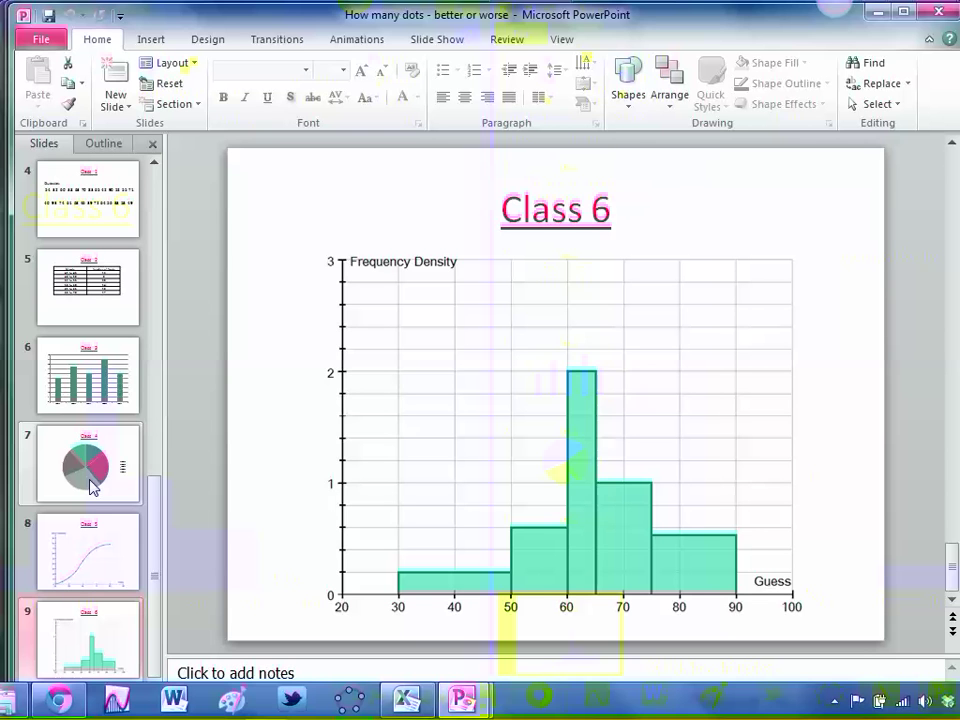
pyautogui.press('Up')
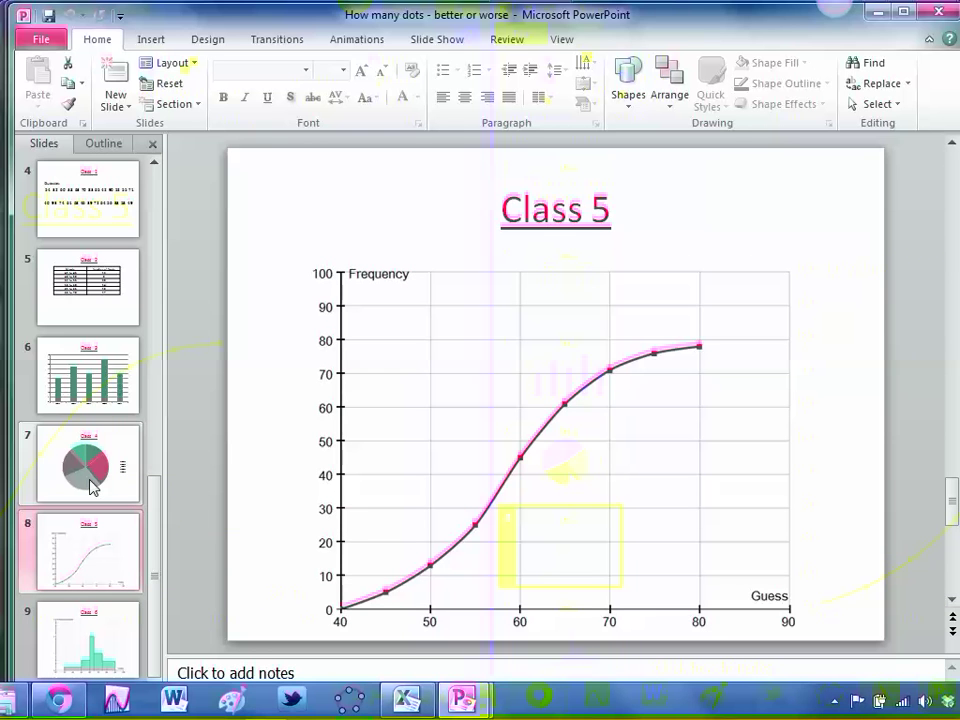
pyautogui.click(92, 487)
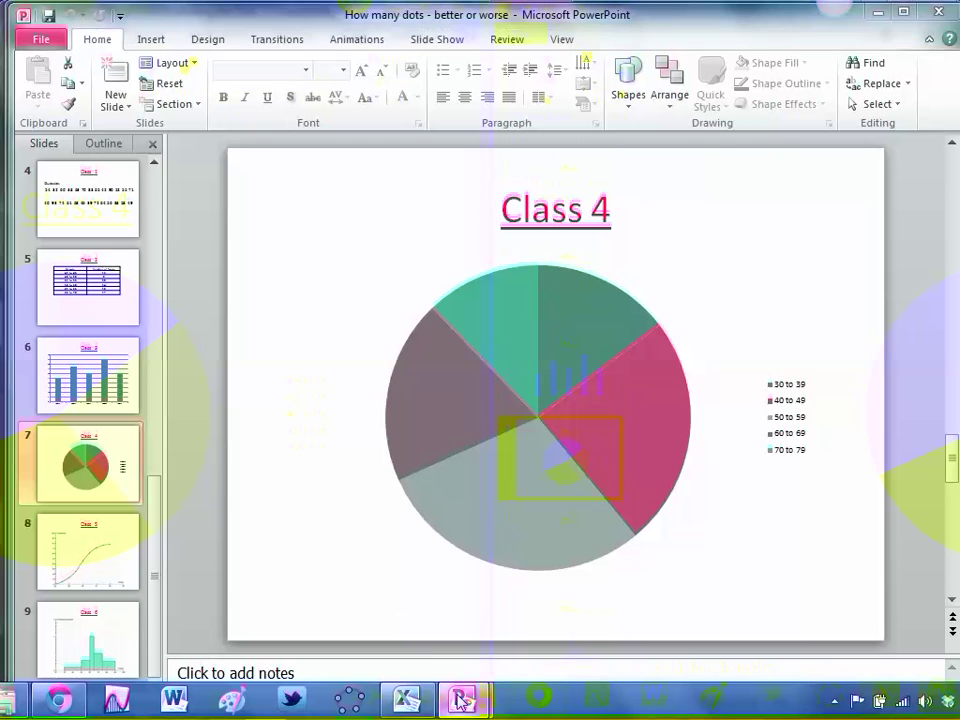
# Switch to the How many dots deck and go to the Answers slide
pyautogui.moveTo(460, 700)
pyautogui.click(356, 596)
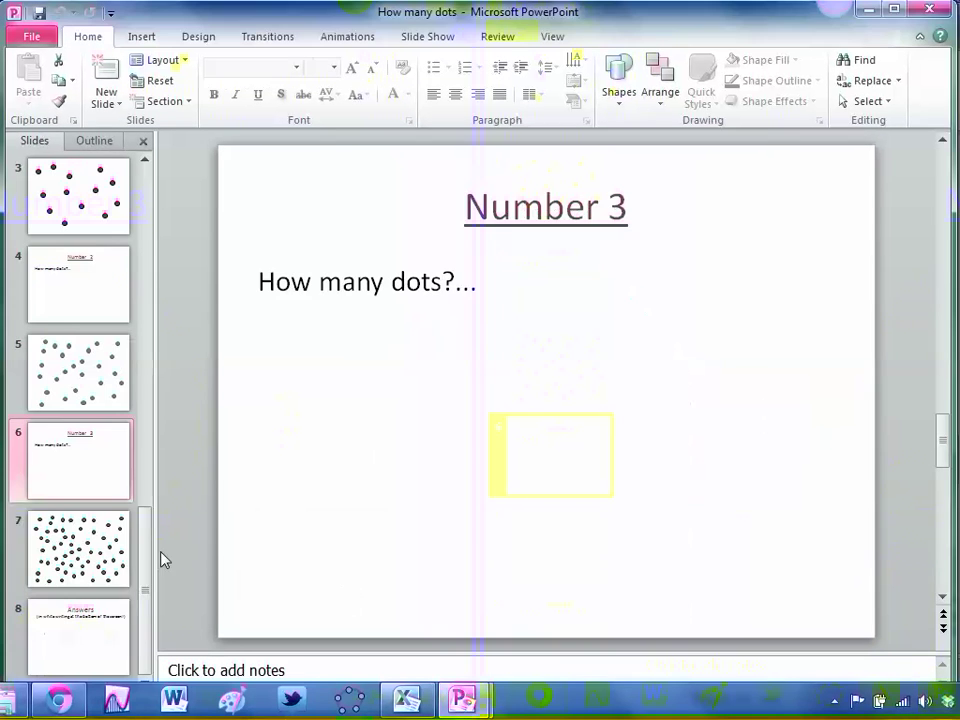
pyautogui.click(90, 550)
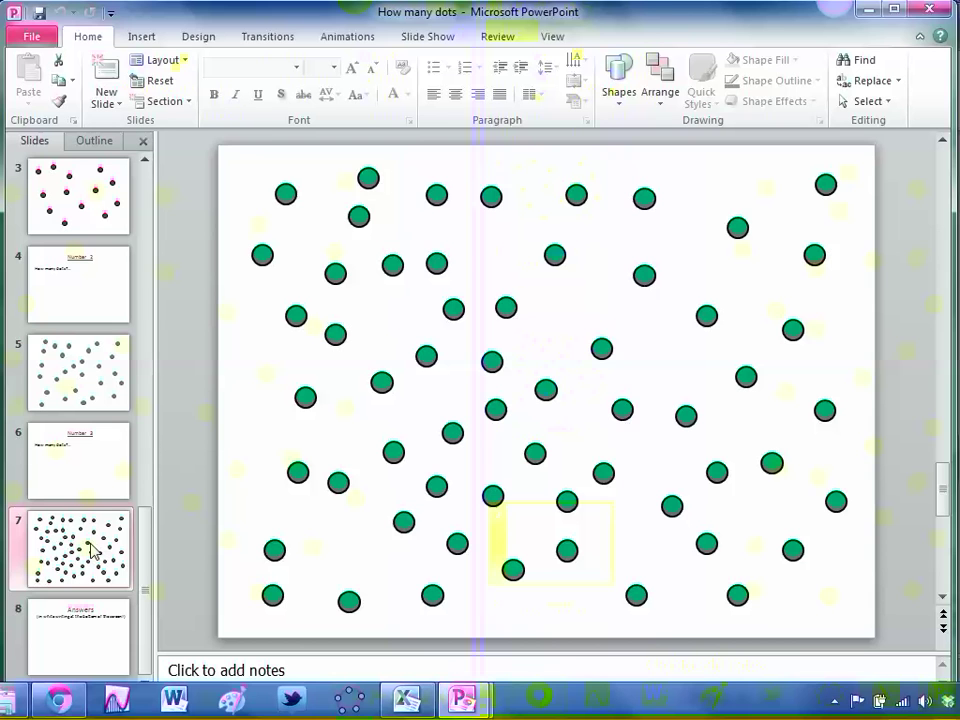
pyautogui.click(92, 615)
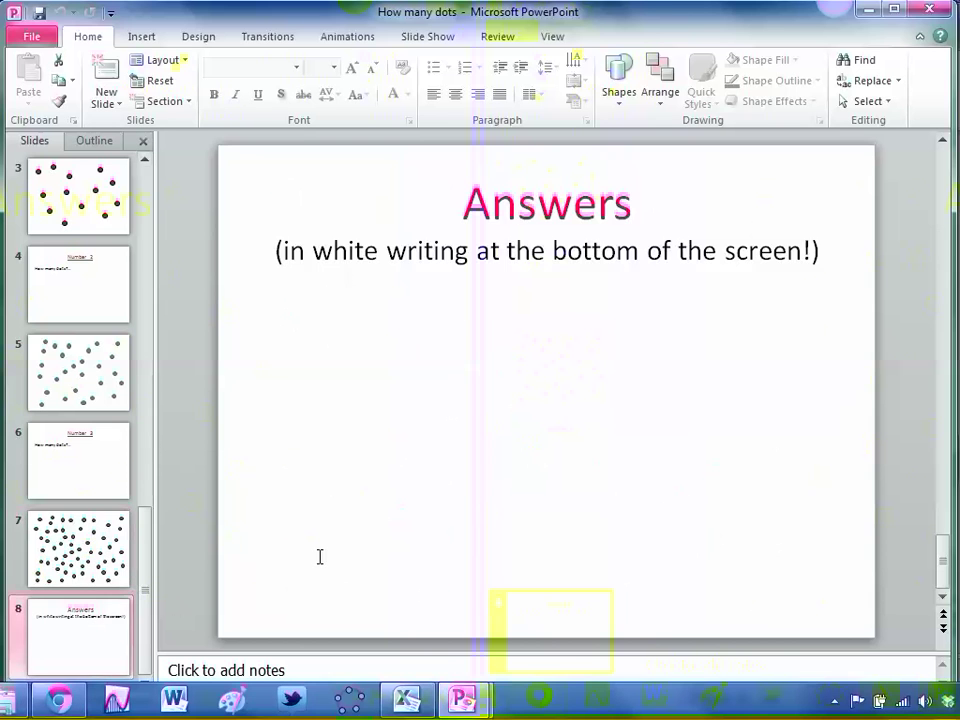
# Colour the hidden answer text pink to reveal 13, 27 and 58 dots
pyautogui.moveTo(320, 555); pyautogui.dragTo(347, 579)
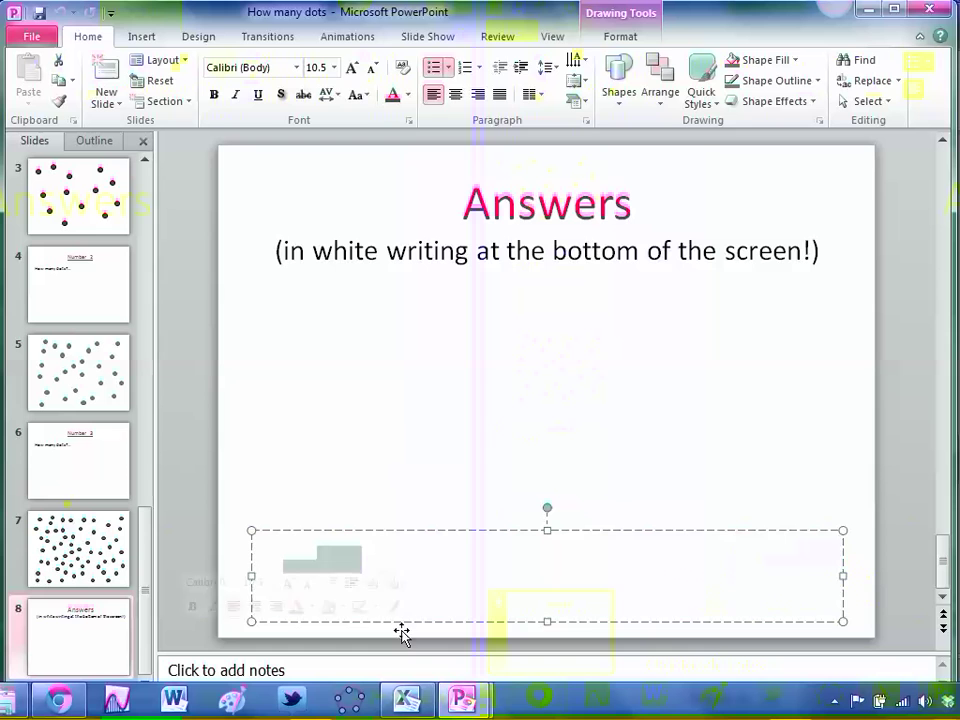
pyautogui.press('Escape')
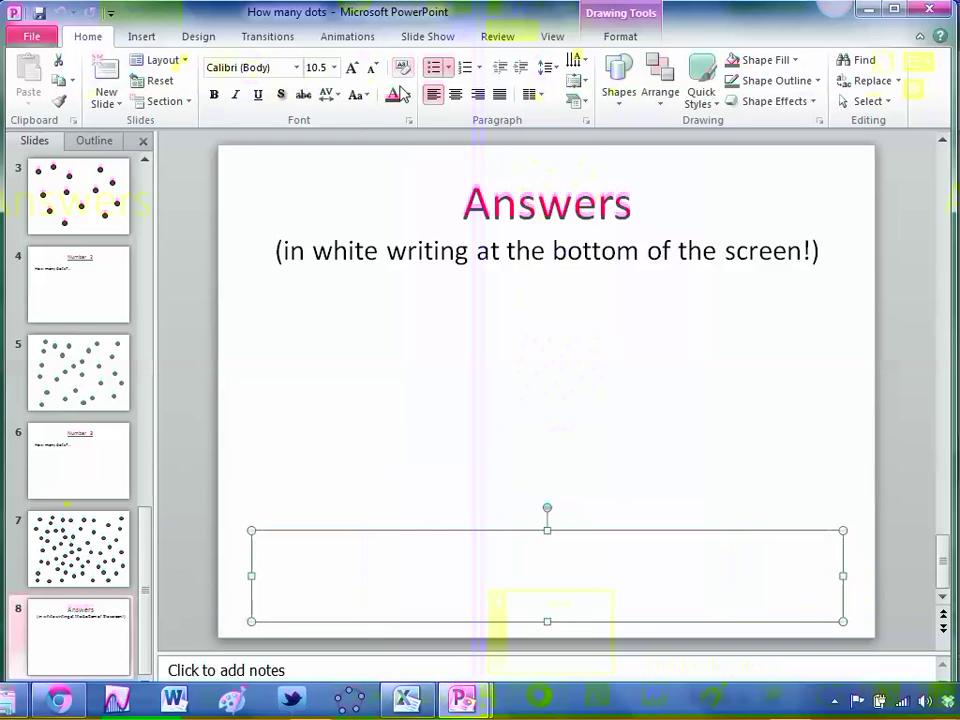
pyautogui.click(395, 99)
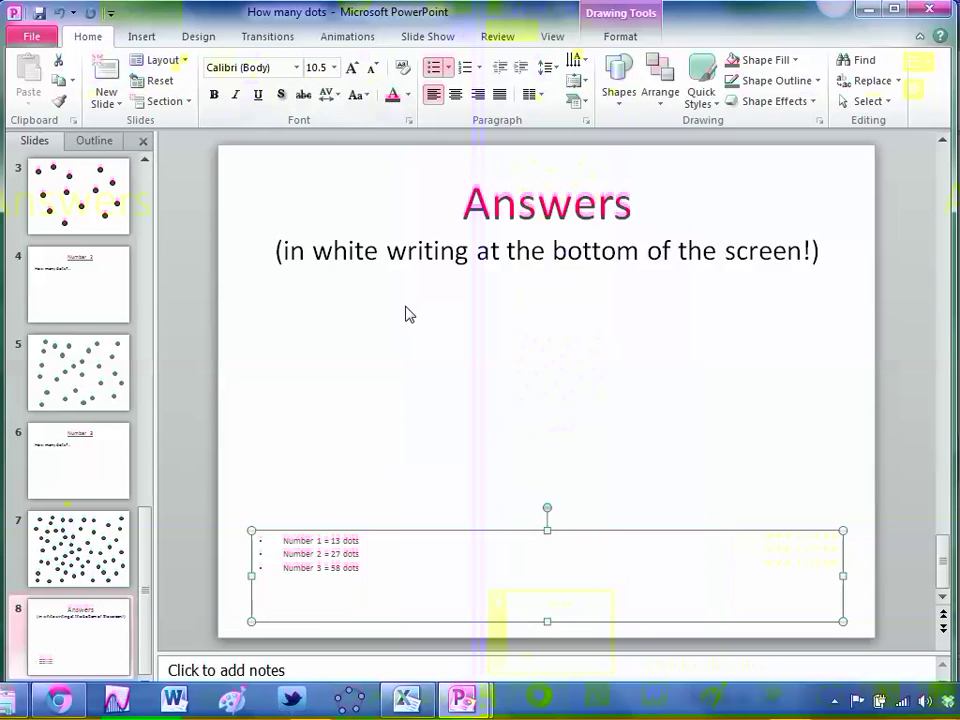